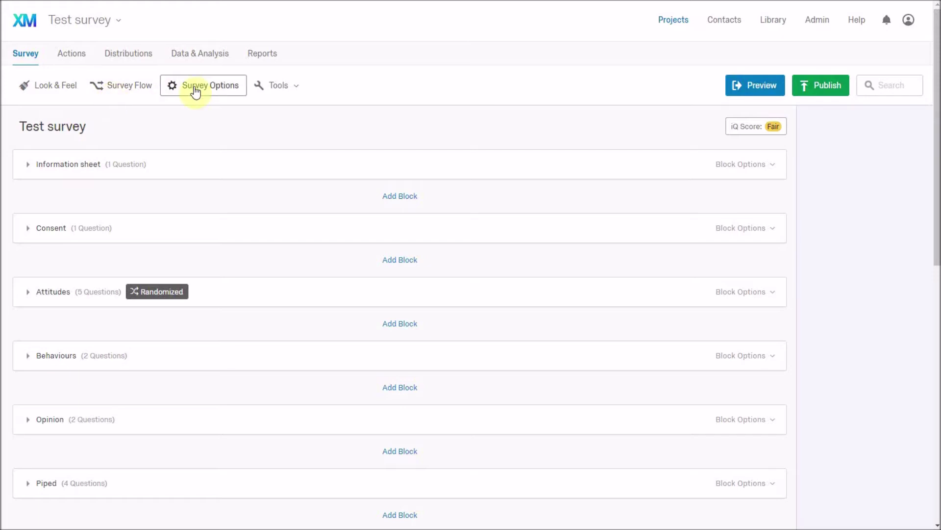
Generate 5 test responses for the Test survey and view them in Data & Analysis.
click(297, 89)
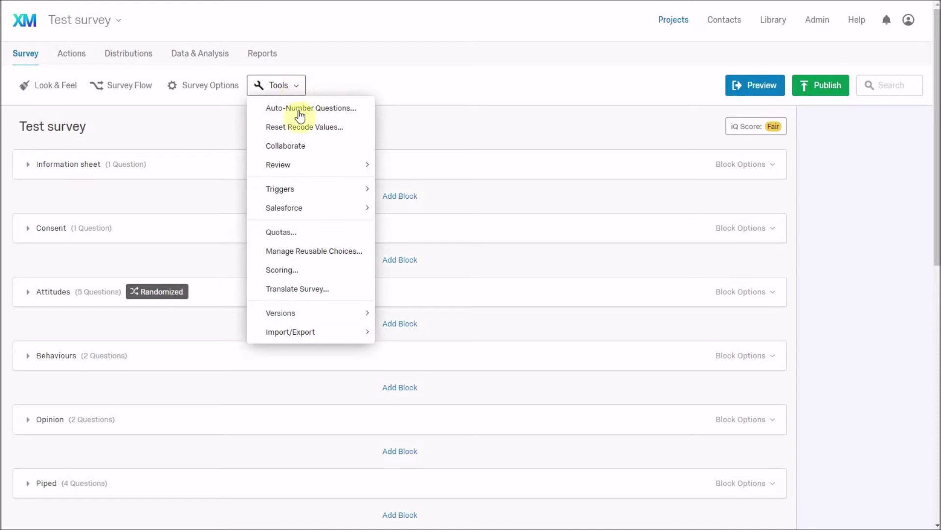
mouse_move(307, 167)
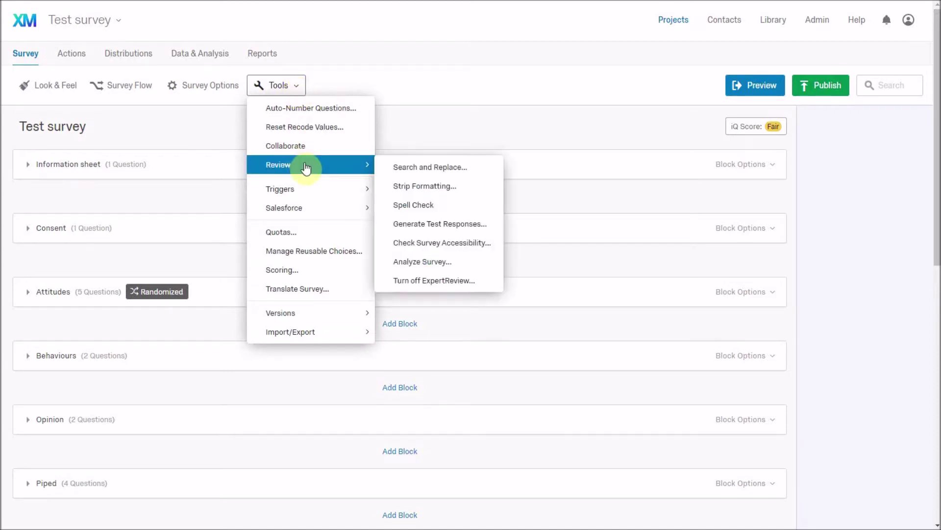
click(455, 226)
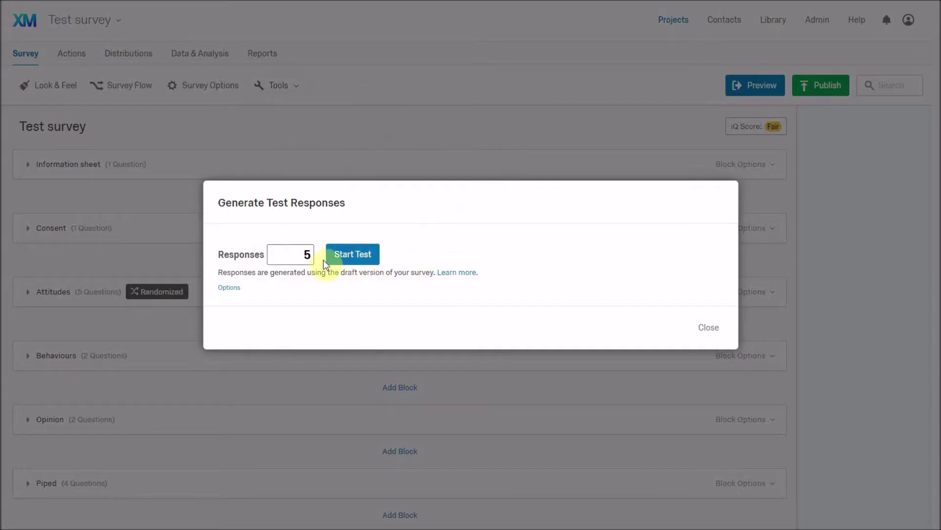
click(360, 259)
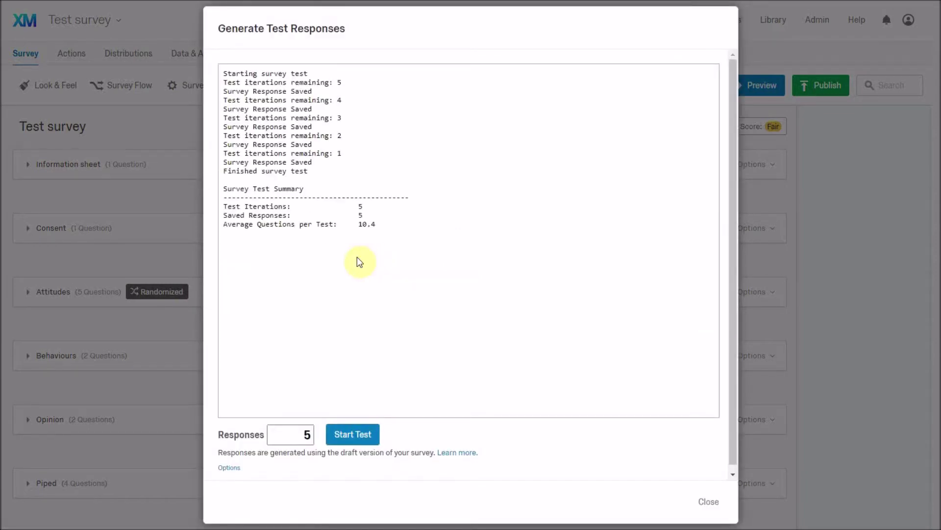
click(717, 504)
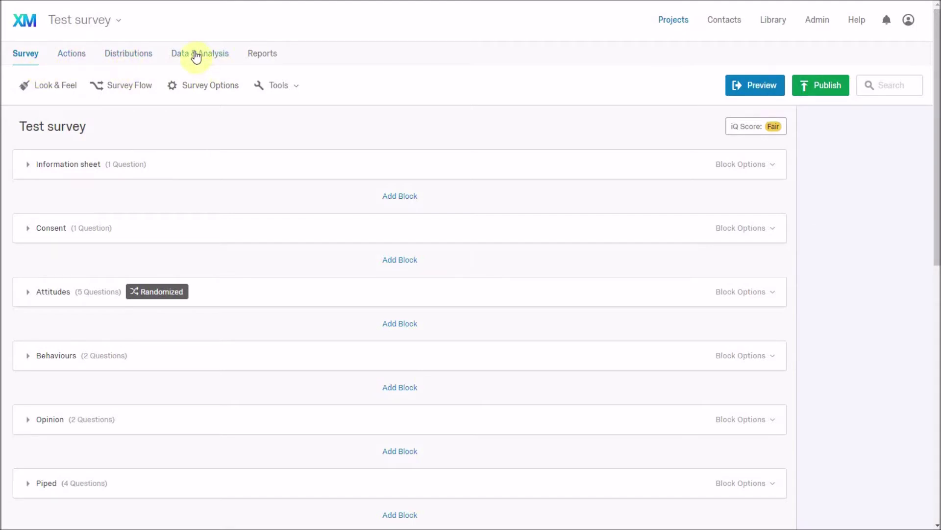
click(197, 56)
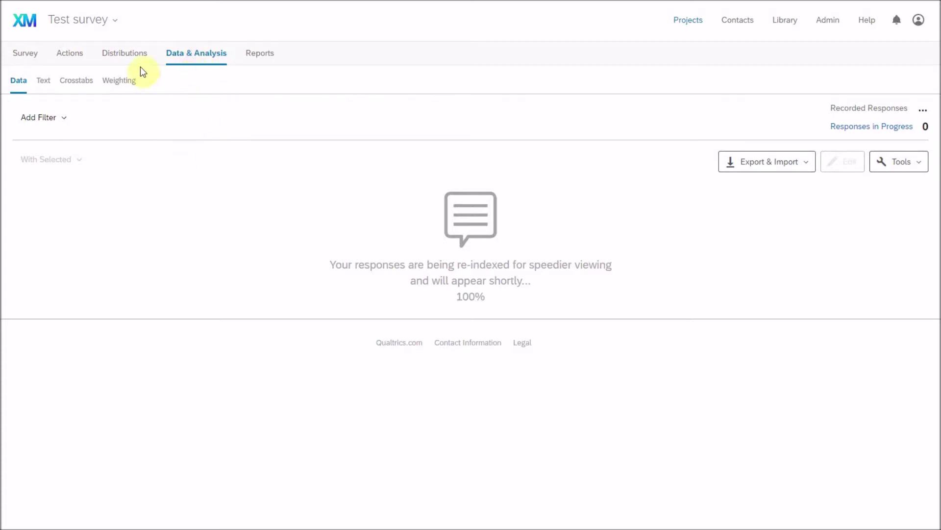
click(20, 61)
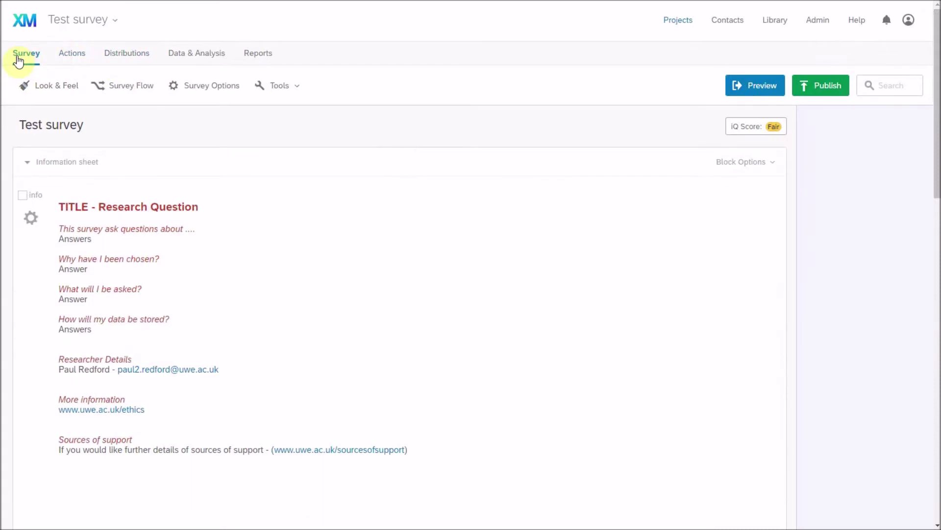
Add a new empty action on the Actions page, then delete it.
click(62, 59)
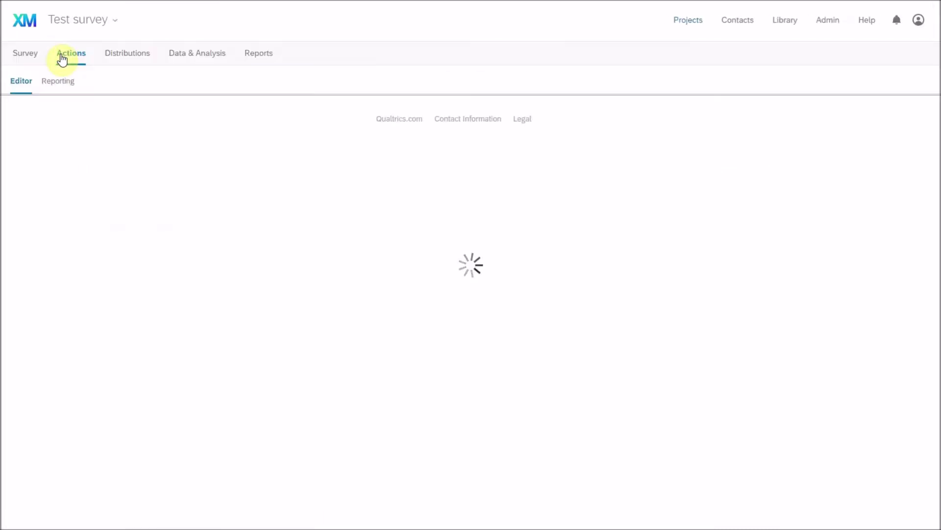
click(481, 221)
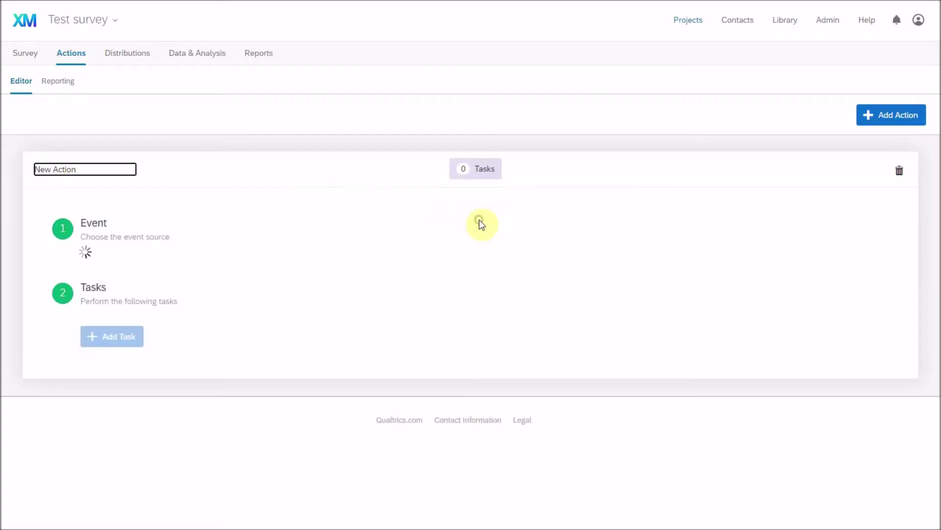
click(131, 270)
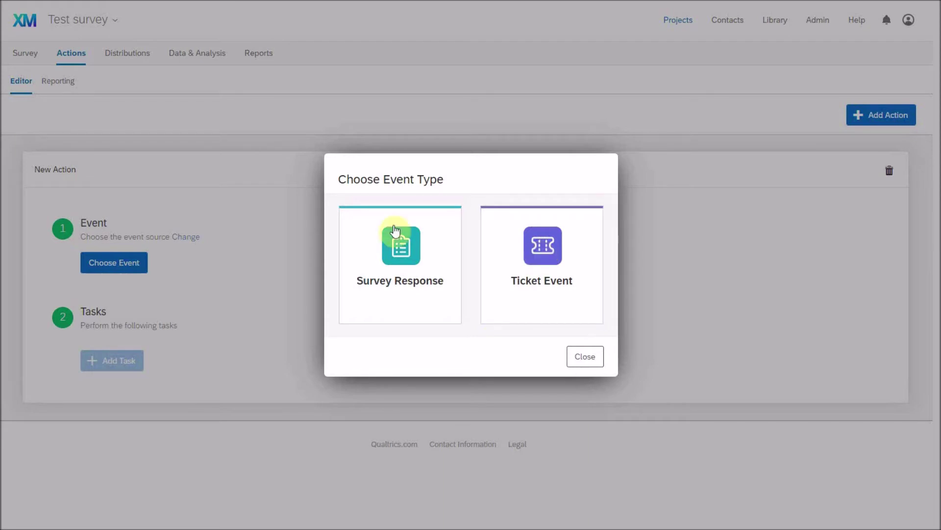
click(602, 365)
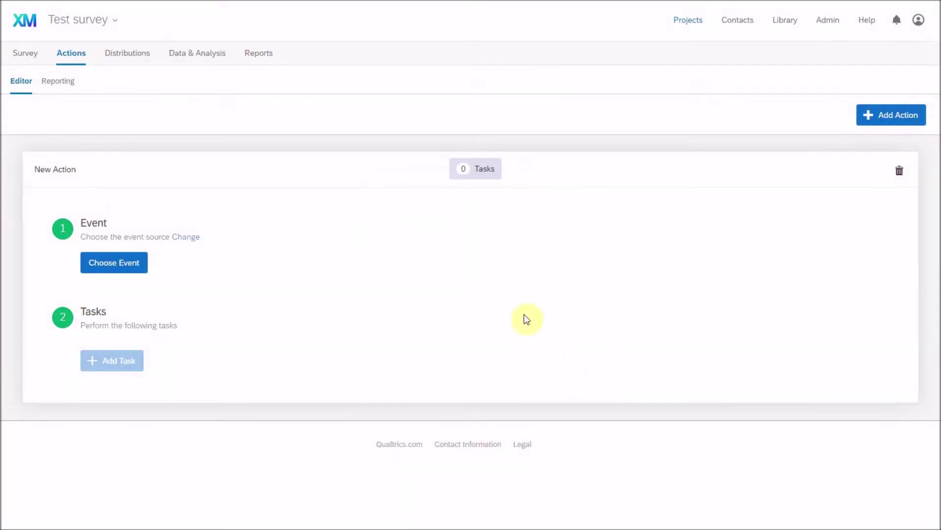
click(900, 172)
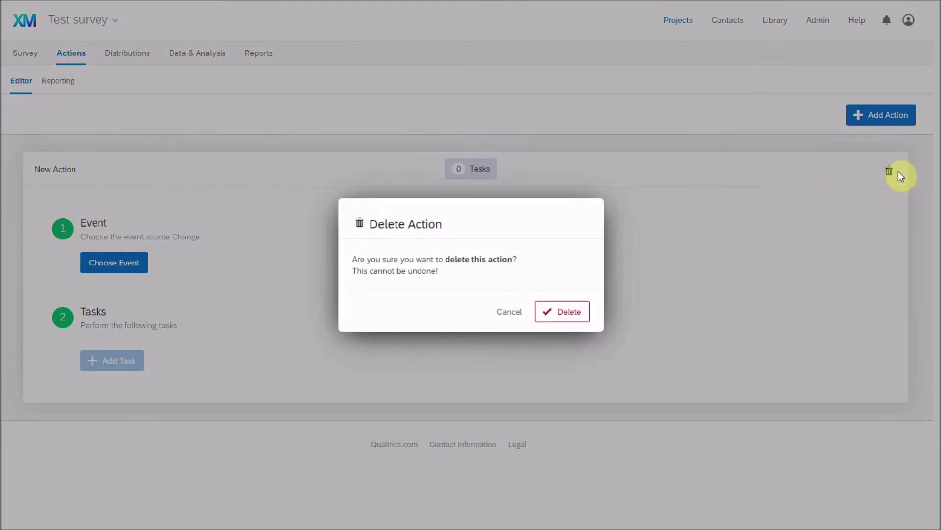
click(568, 313)
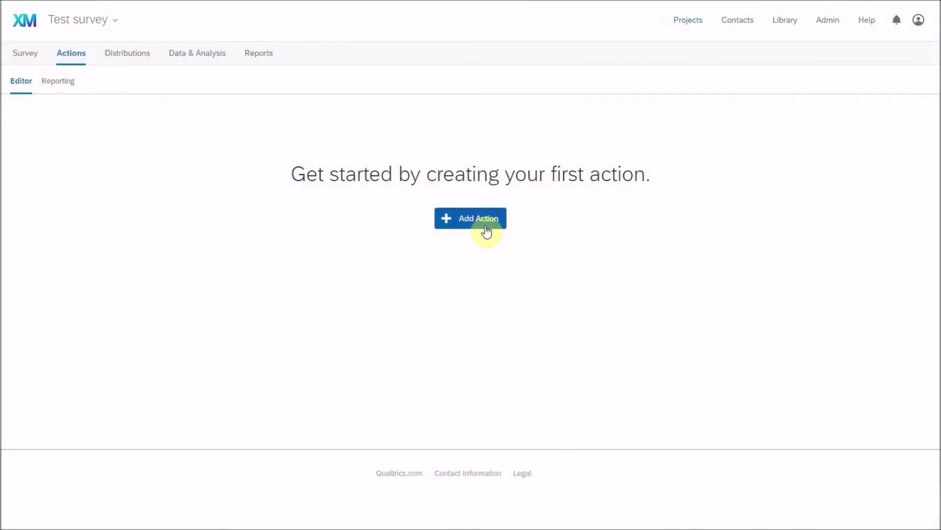
Review the Web distribution options, then choose Email distribution to compose an invitation.
click(140, 60)
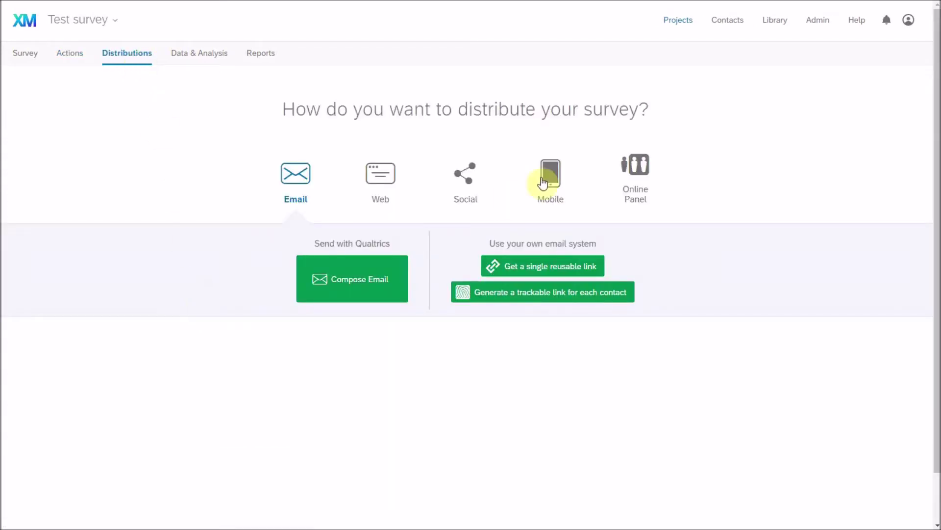
click(387, 181)
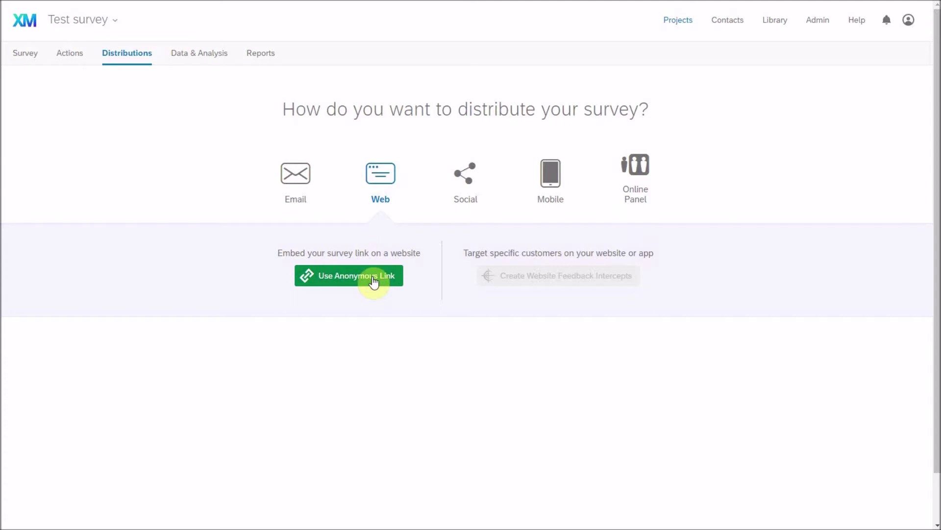
click(296, 191)
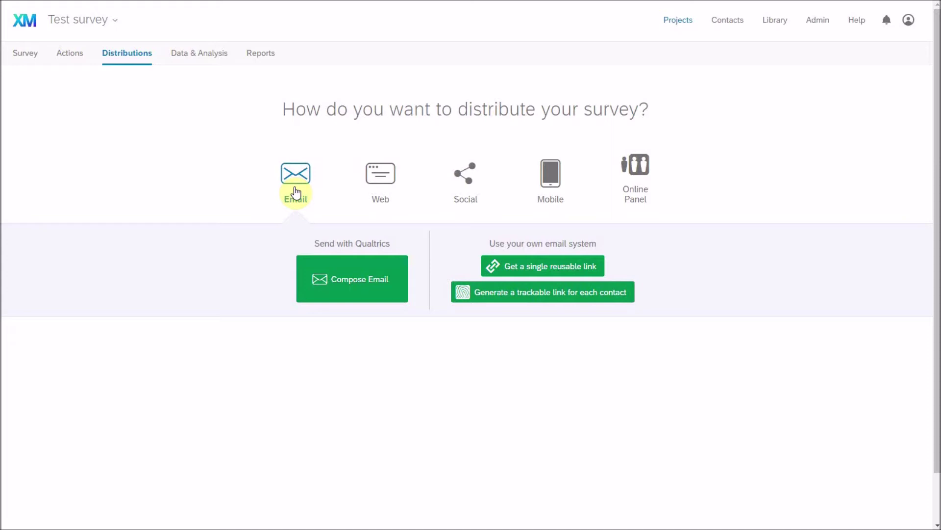
click(379, 289)
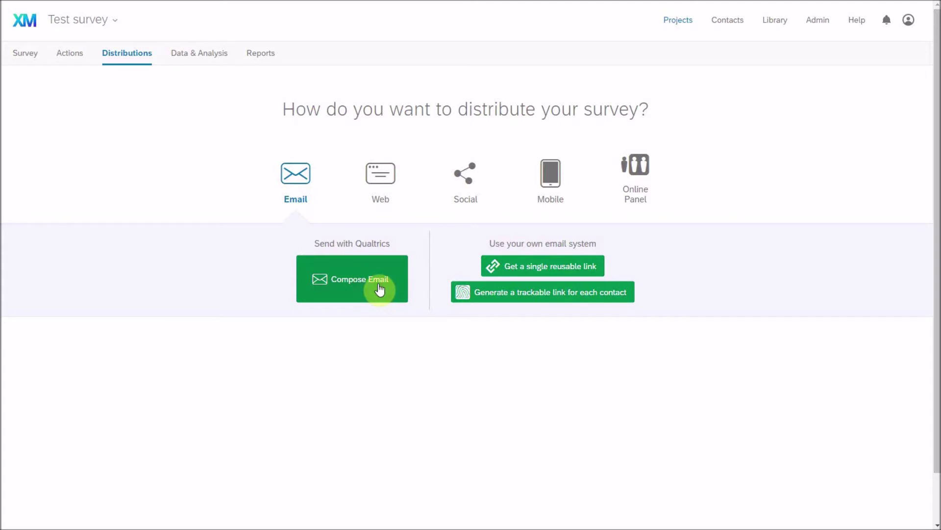
click(379, 287)
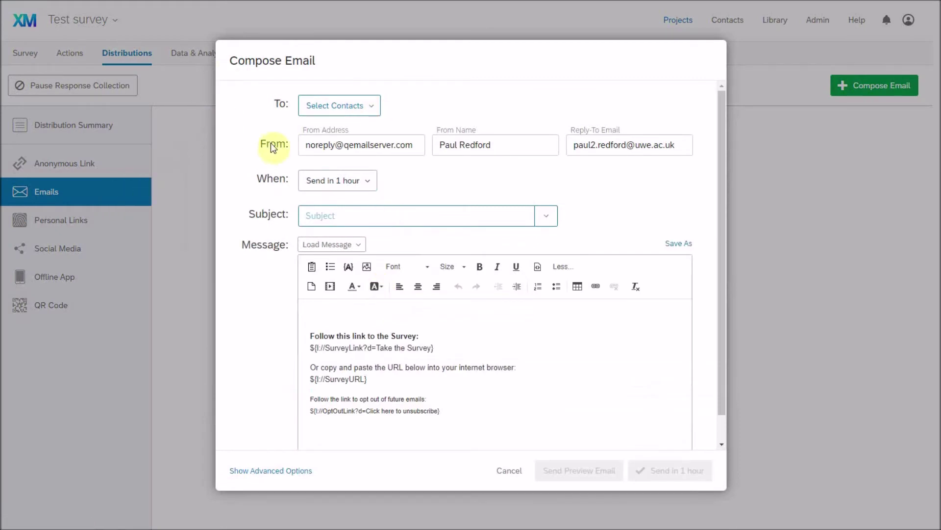
Choose New Contact List as the invitation's recipients.
click(362, 115)
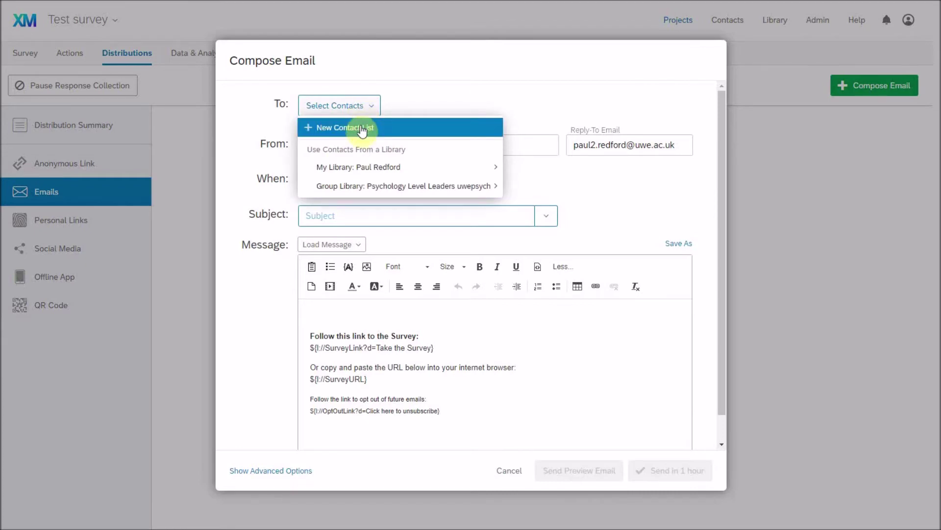
click(362, 127)
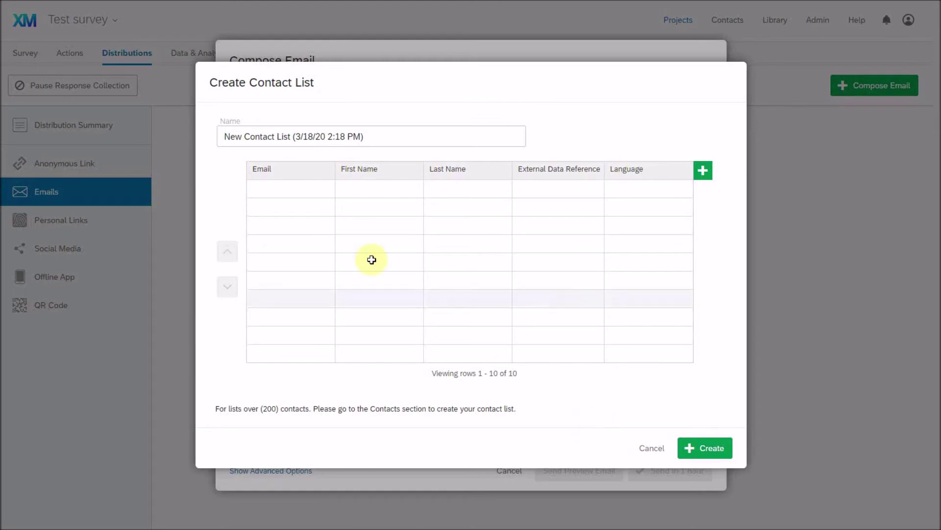
Name the new contact list 'test contact list'.
click(281, 191)
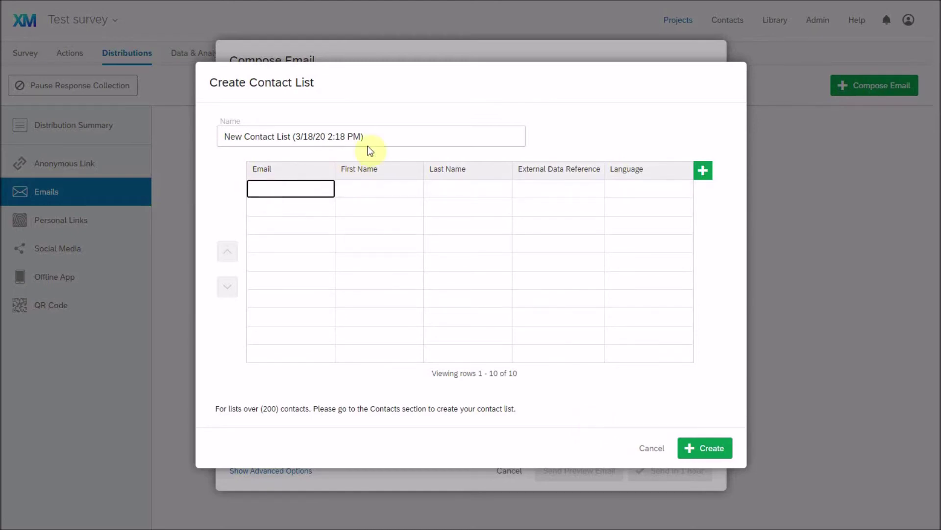
drag(377, 137, 187, 110)
text(test)
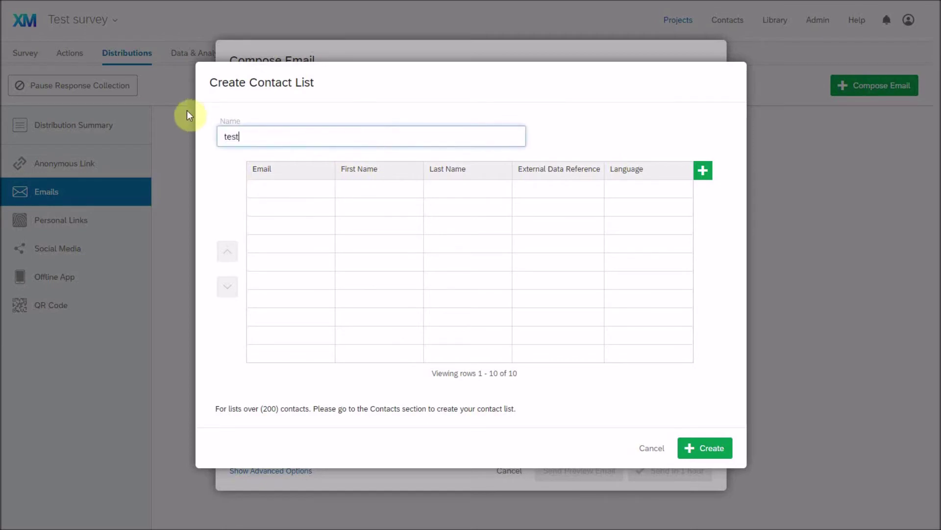
text( contact list)
Enter one contact's email, first name and last name, and create the list.
click(312, 190)
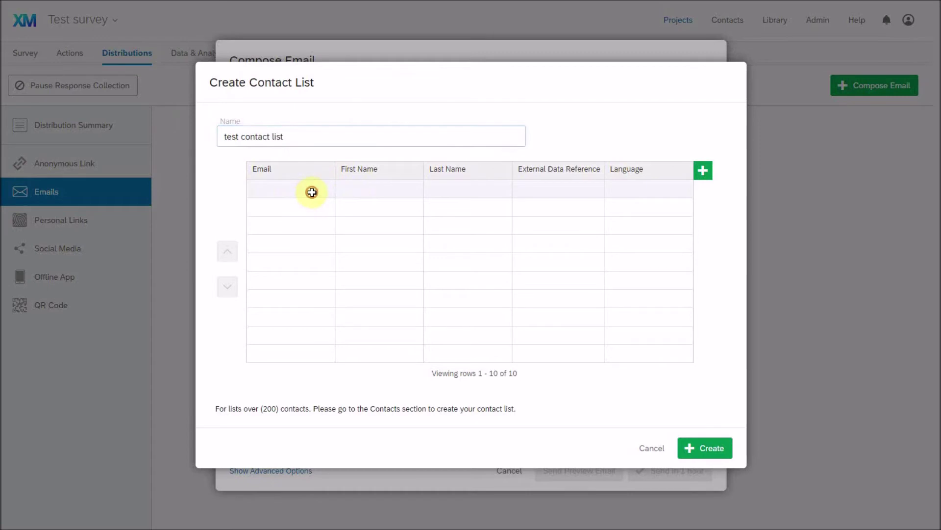
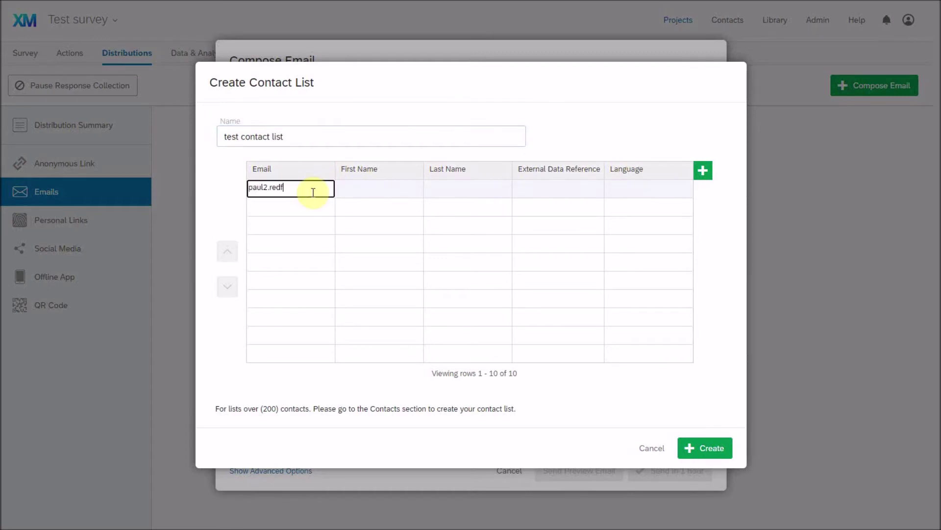
key(Tab)
key(Tab)
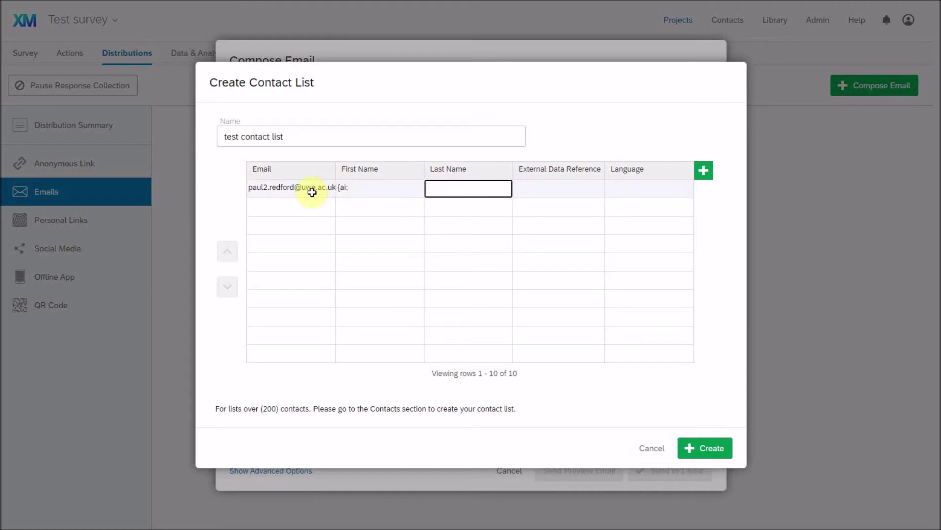
key(shift+Tab)
key(Tab)
click(542, 199)
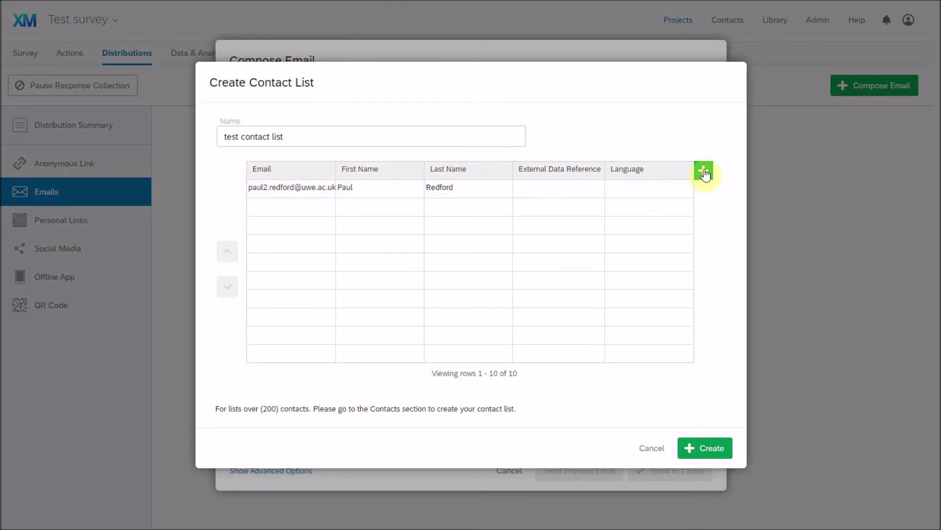
click(703, 447)
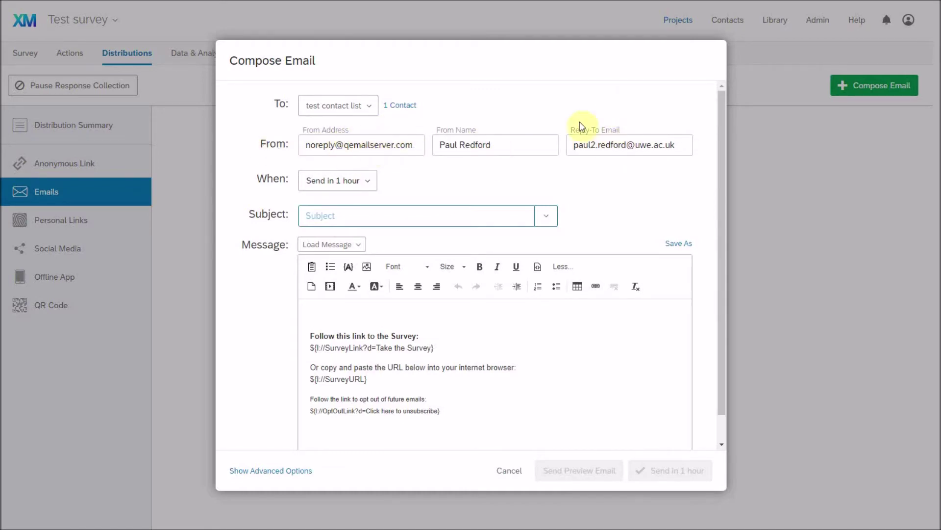
Keep sending scheduled for 1 hour and set the email subject to 'Survey'.
click(357, 185)
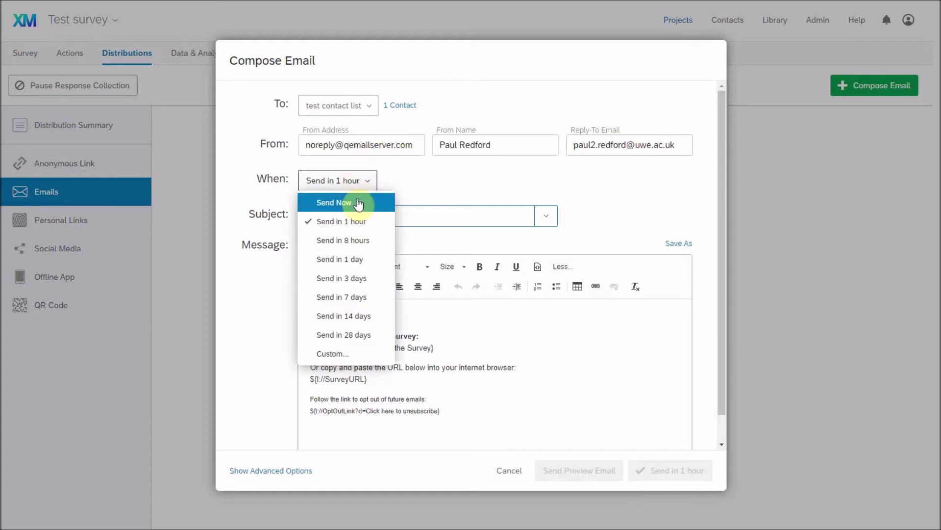
click(467, 184)
click(451, 218)
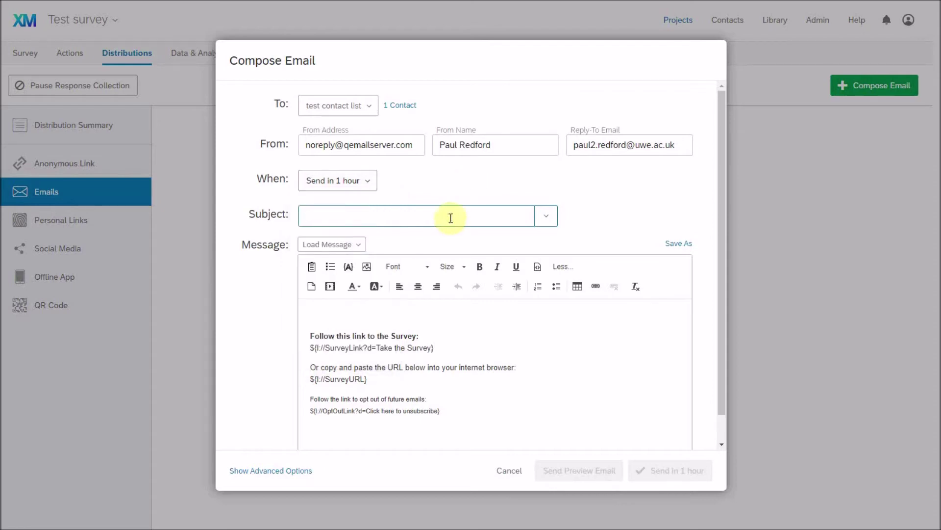
text(Survey)
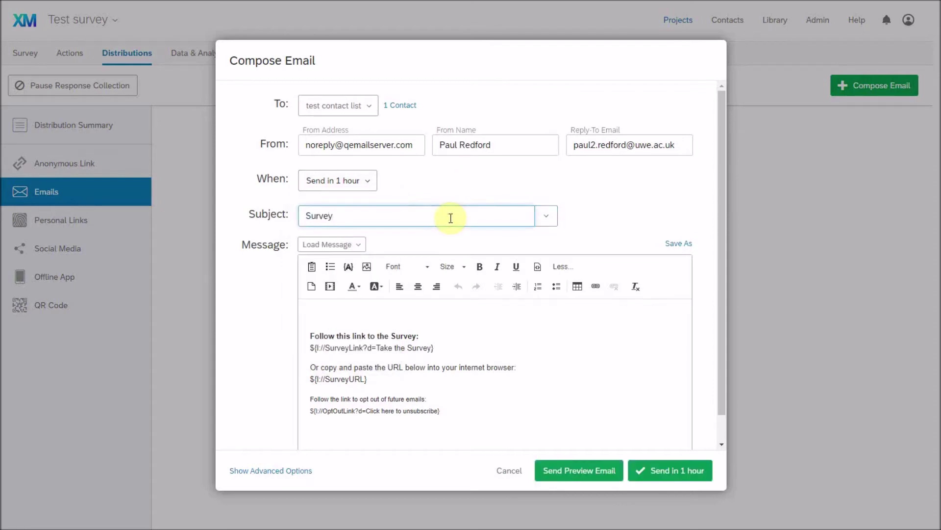
click(372, 315)
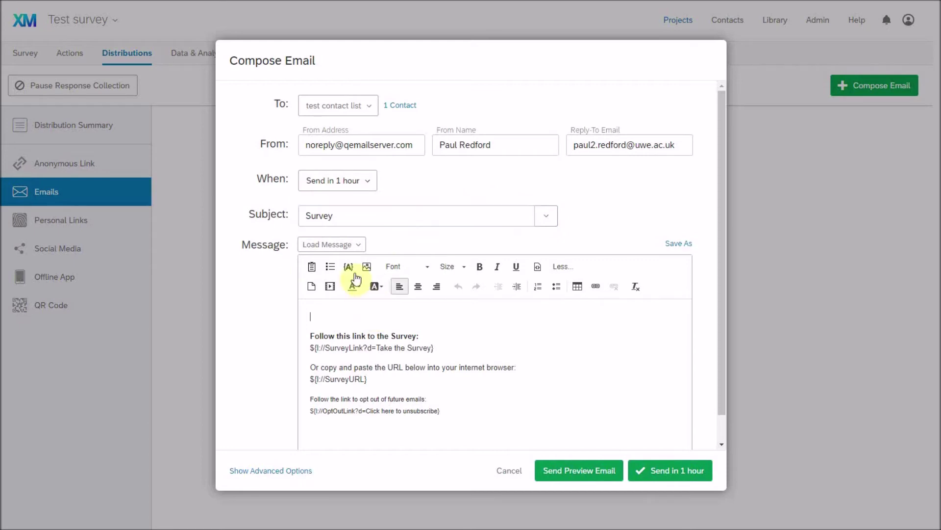
click(358, 247)
mouse_move(358, 264)
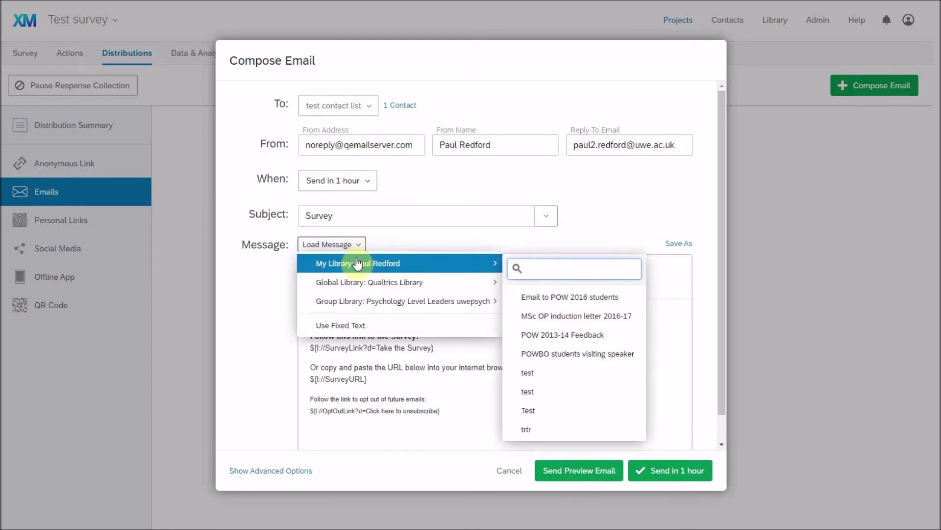
Start the message body with 'Dear' and blank lines, loading no saved message.
click(395, 244)
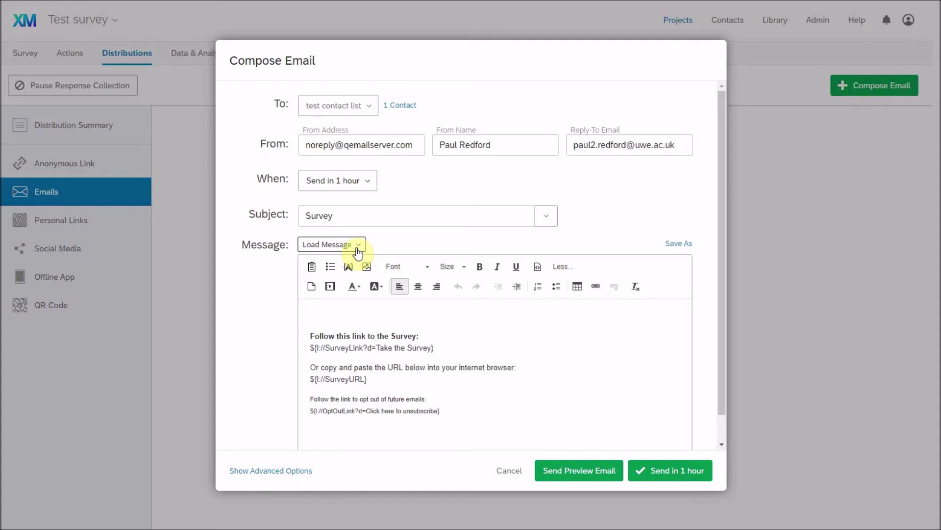
click(364, 323)
text(Dear)
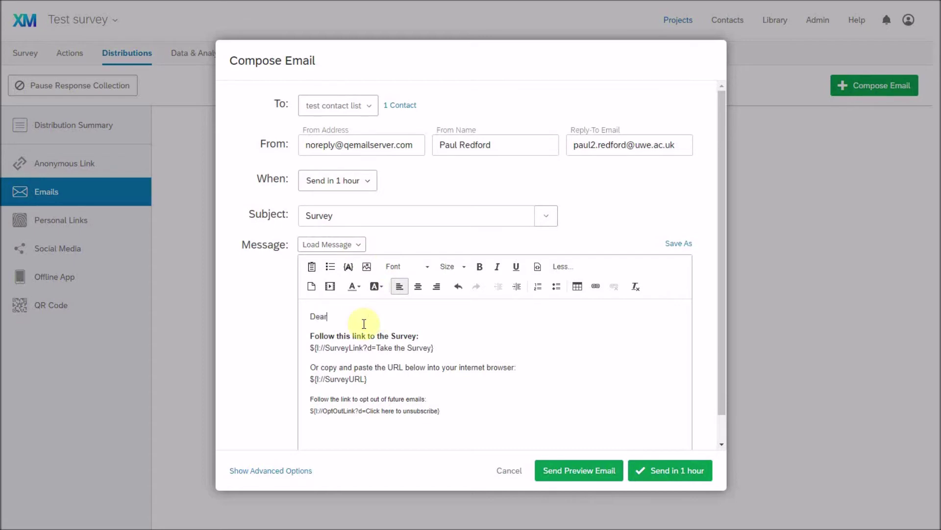
key(Return)
key(Return)
key(Left)
key(Left)
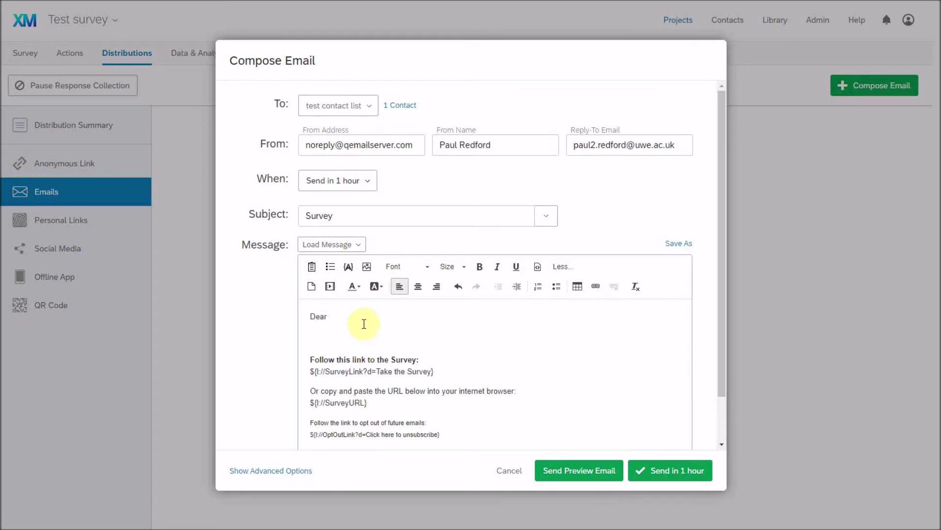
Insert the Recipient First Name piped text after 'Dear'.
click(347, 270)
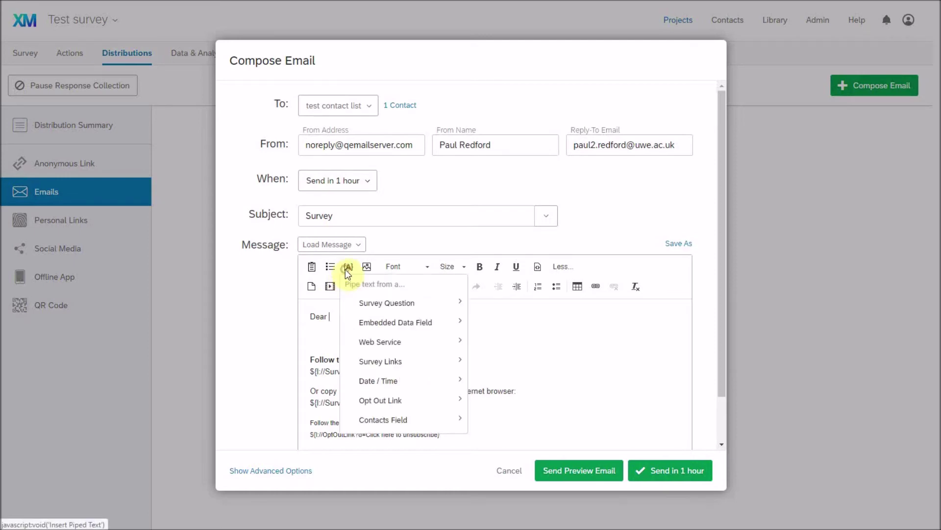
mouse_move(410, 339)
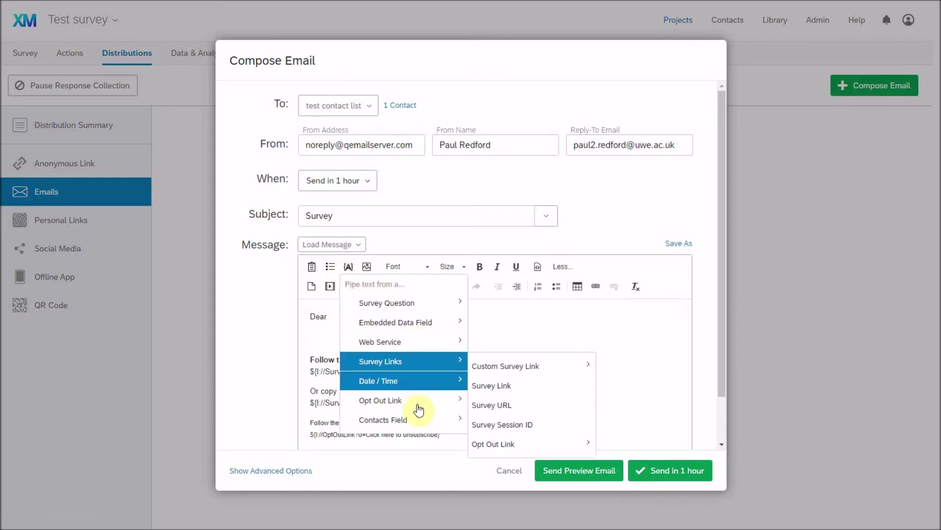
mouse_move(420, 419)
click(512, 430)
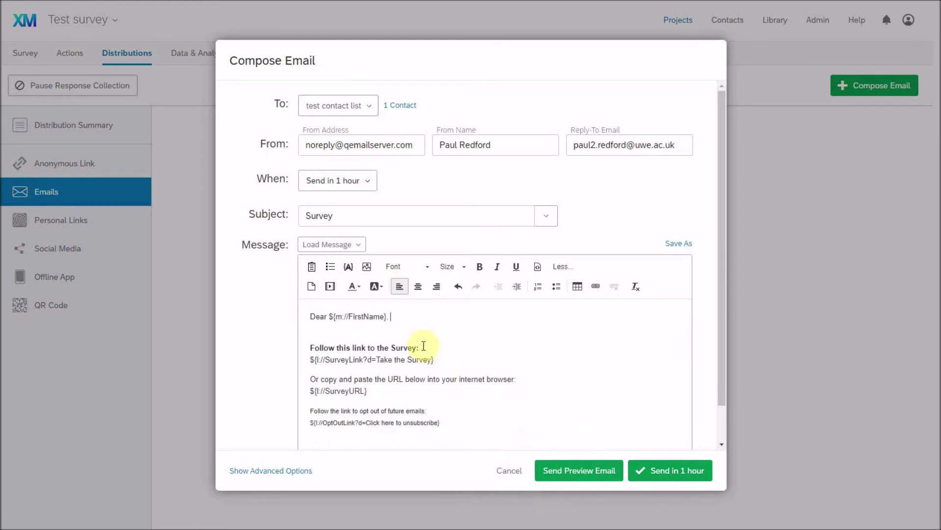
Add an 'Instructions / Information' line and reveal the advanced link options.
key(Return)
key(Return)
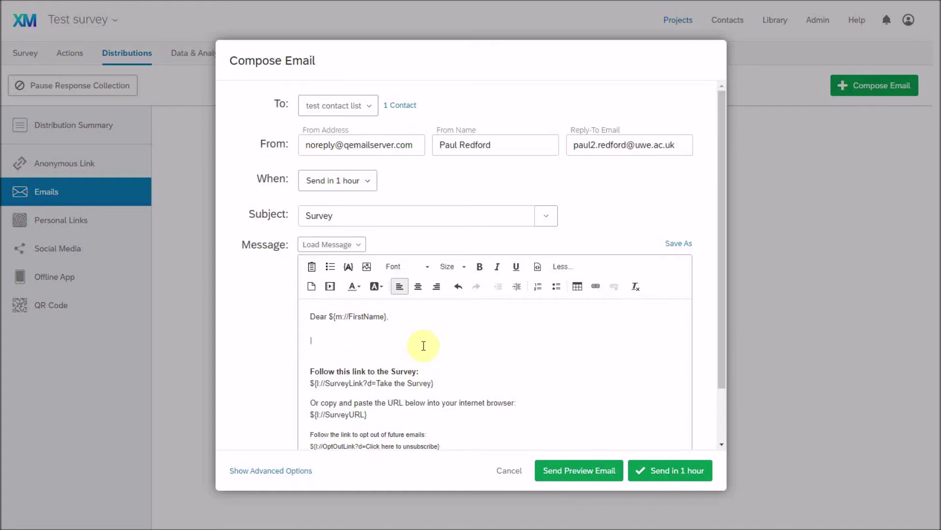
text(Th)
key(BackSpace)
key(BackSpace)
text(Instructions / Inmfor)
key(BackSpace)
key(BackSpace)
key(BackSpace)
key(BackSpace)
text(formation)
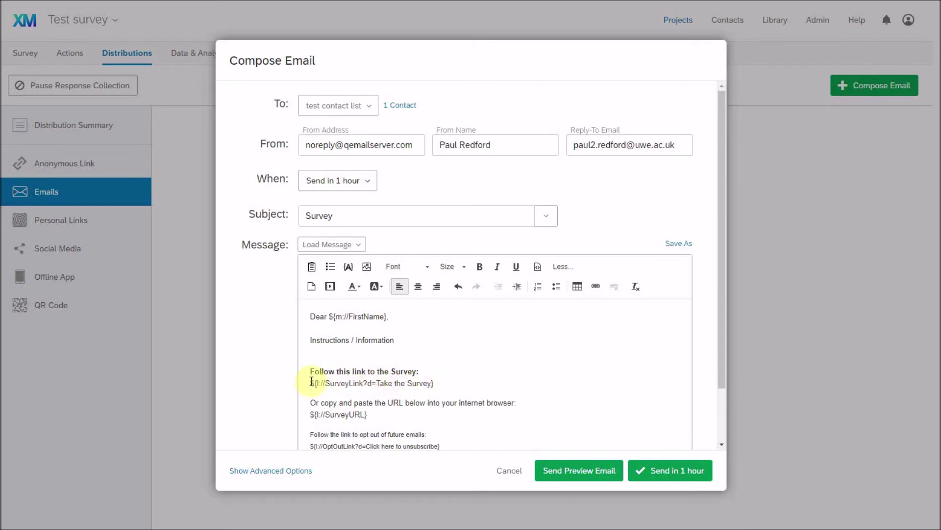
click(301, 470)
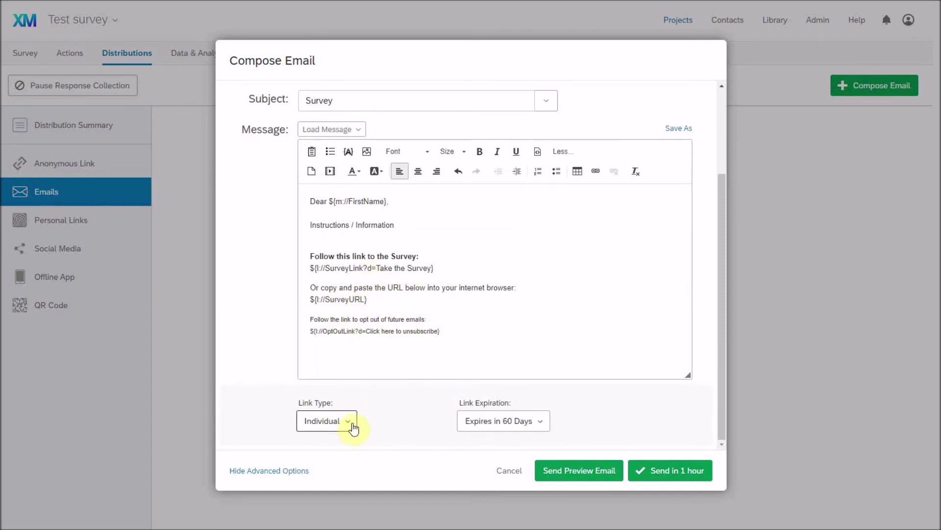
scroll(409, 380, up, 3)
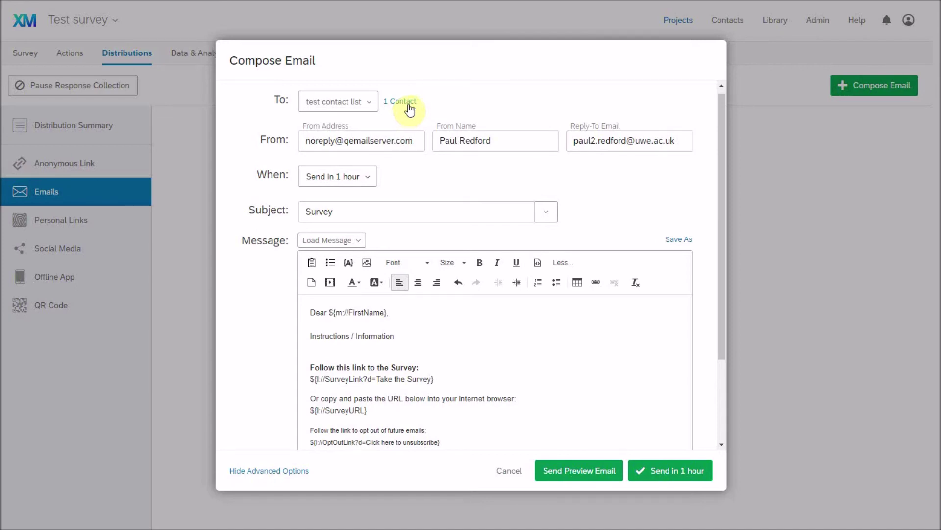
click(448, 381)
Scroll the composed invitation back to the top.
scroll(540, 176, up, 1)
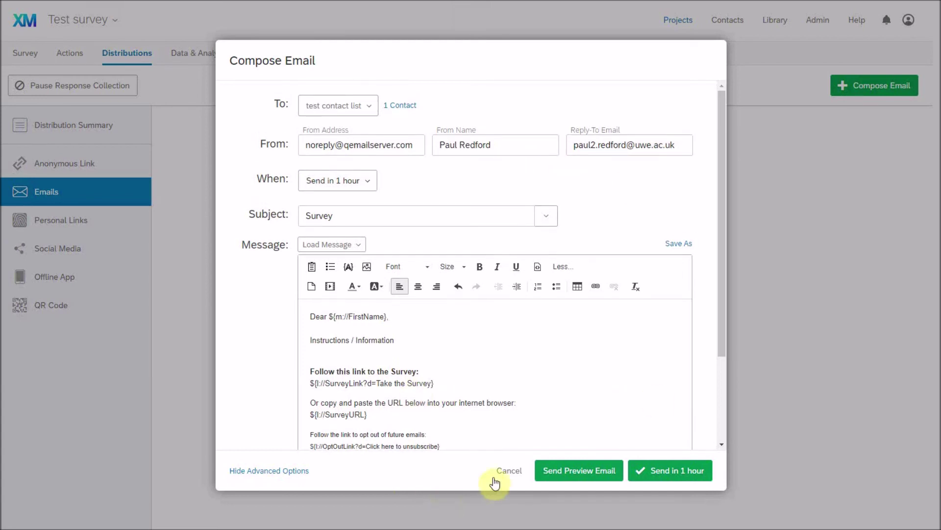
Discard the email, keep response collection running, and return to Distributions.
click(513, 470)
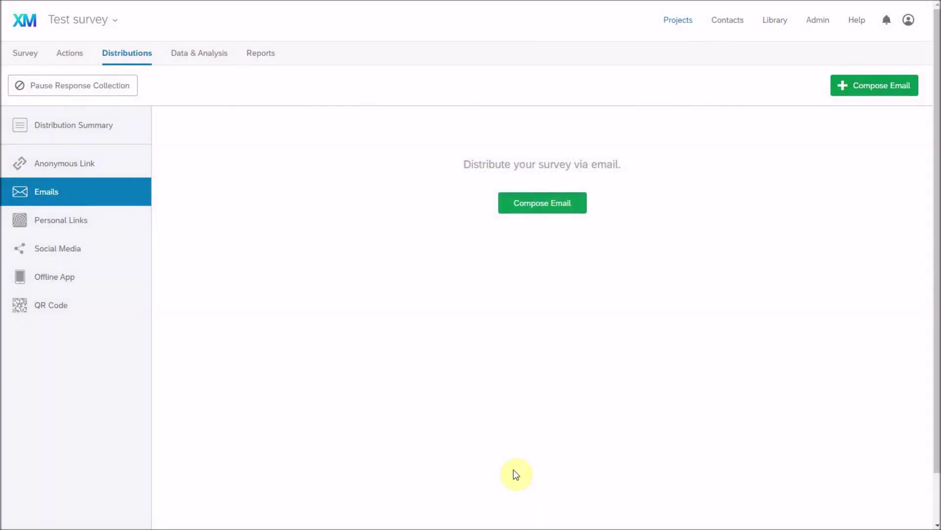
click(135, 59)
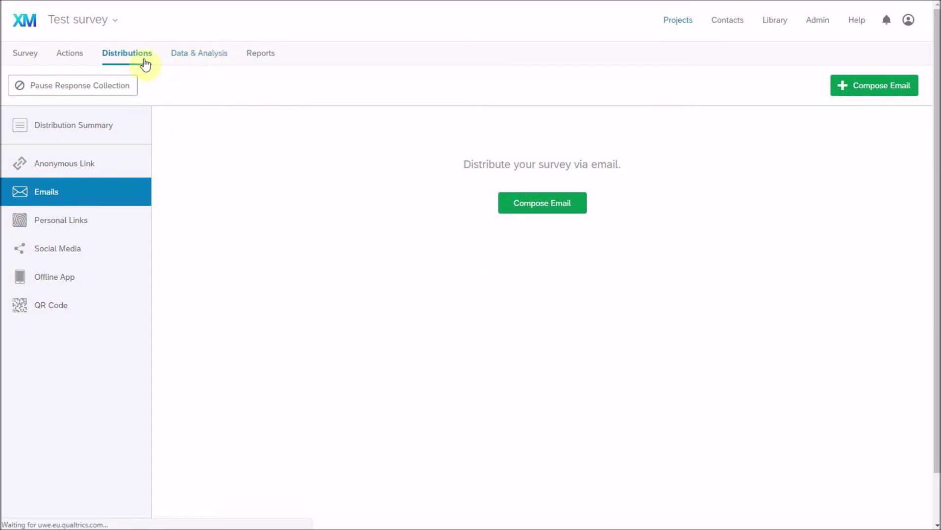
click(66, 84)
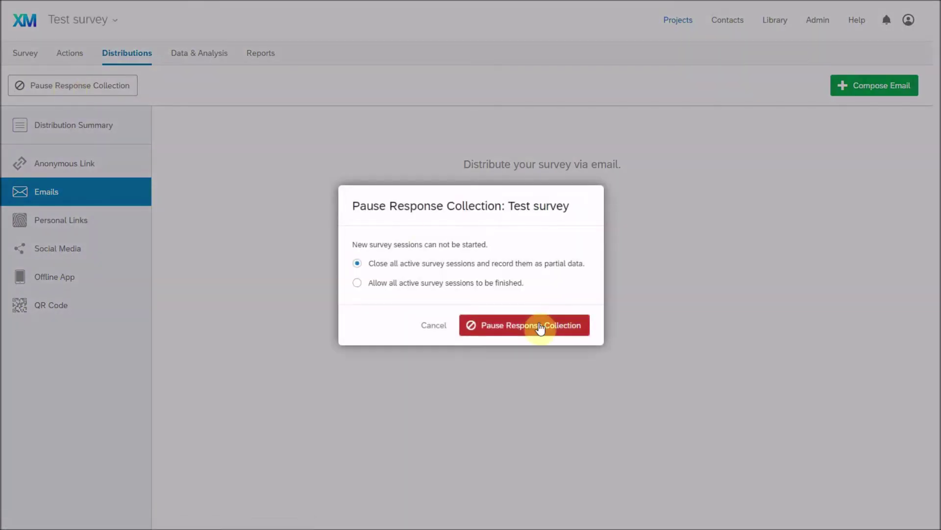
click(420, 326)
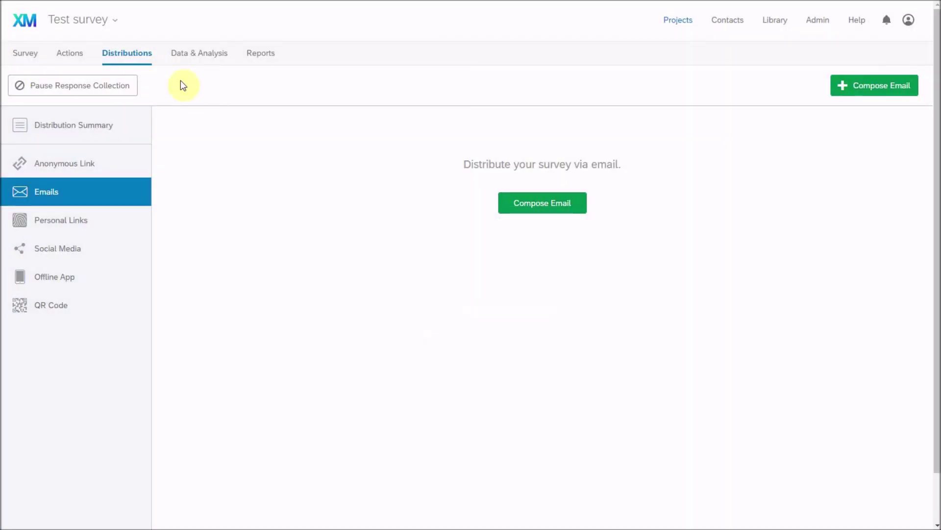
click(80, 54)
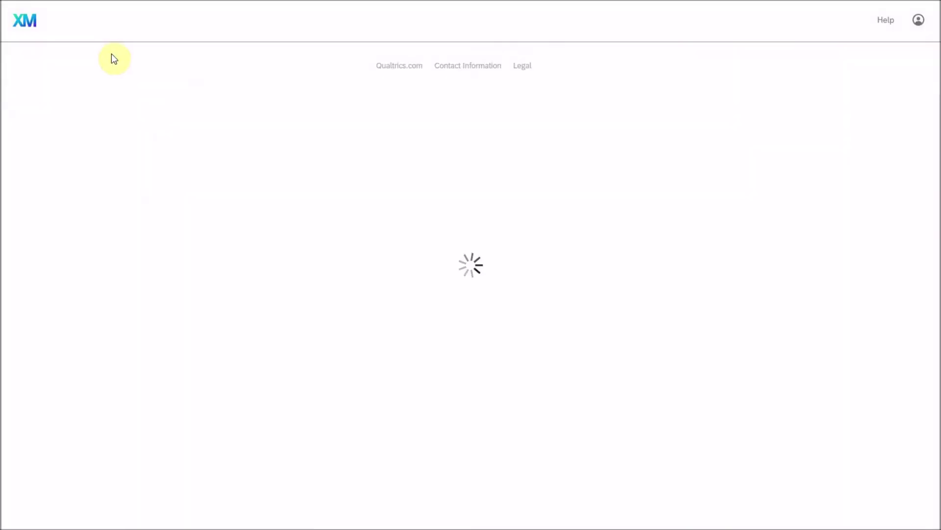
click(116, 52)
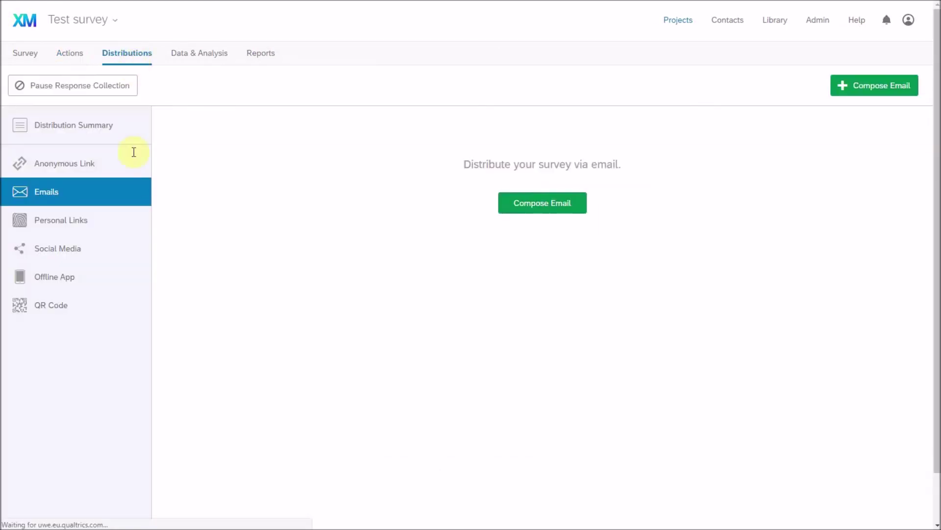
Display the anonymous survey link, select its URL, view the QR code, then return to the link.
click(93, 167)
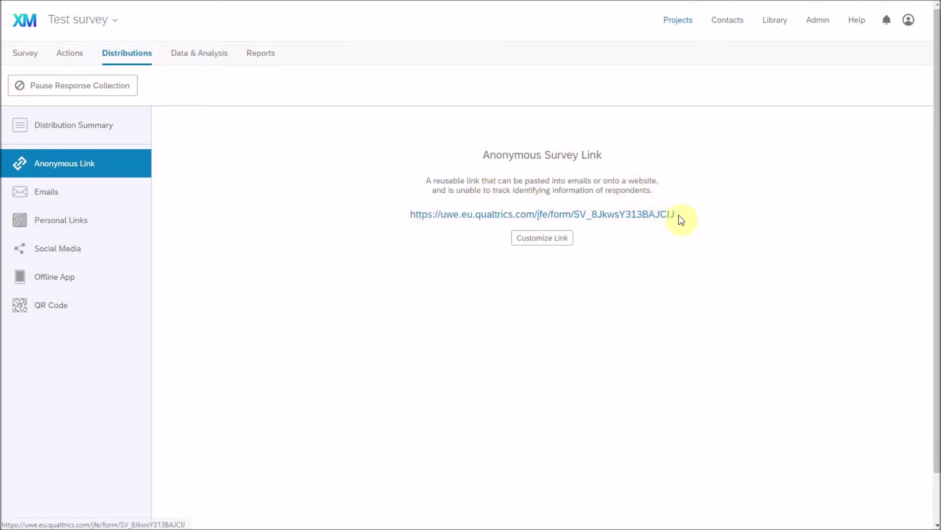
drag(678, 215, 405, 214)
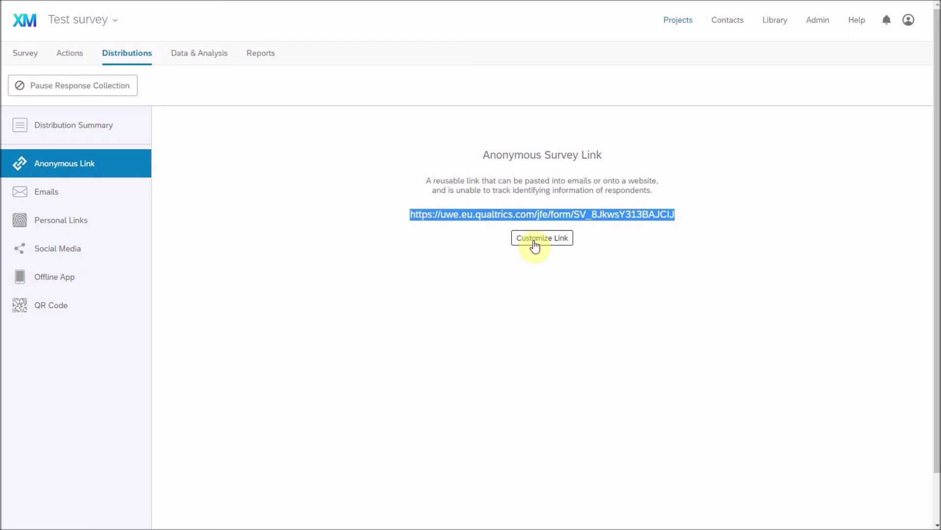
click(52, 308)
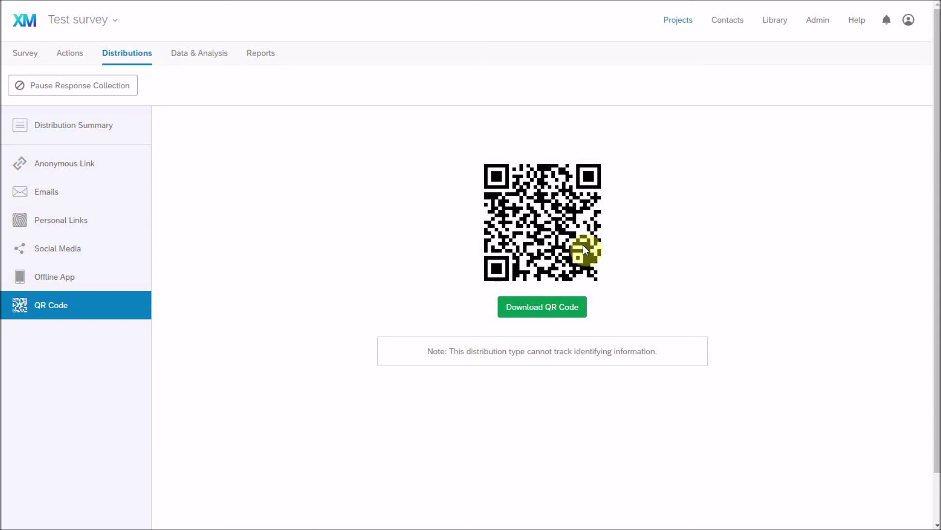
click(101, 169)
Check the QR code and the Twitter/Facebook/Reddit/LinkedIn/Pinterest sharing page, then return to the anonymous link.
click(99, 304)
click(84, 250)
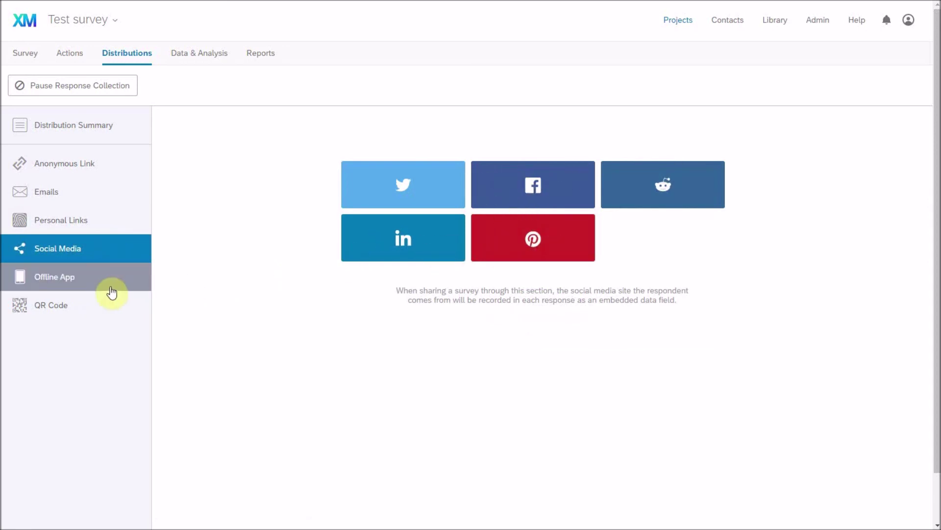
click(120, 177)
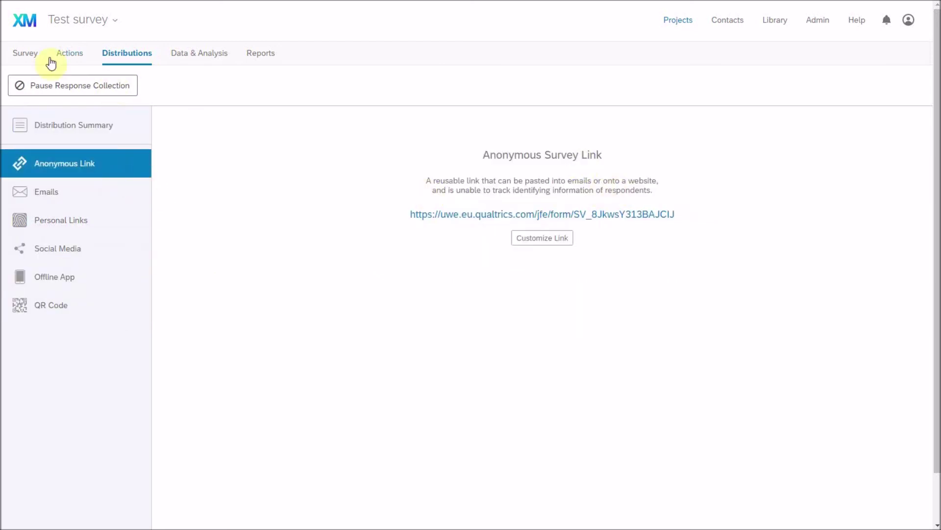
Return to the Test survey's editor and expand its Information sheet block.
click(28, 51)
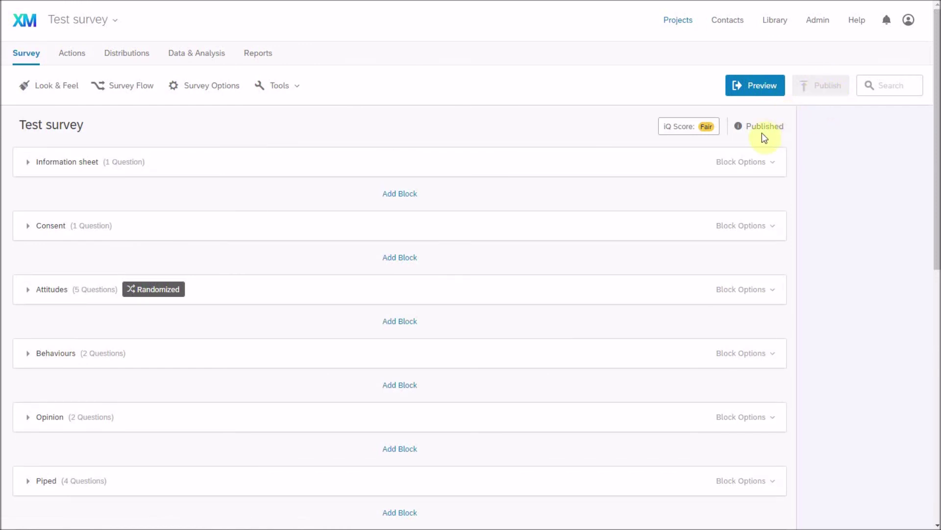
mouse_move(740, 133)
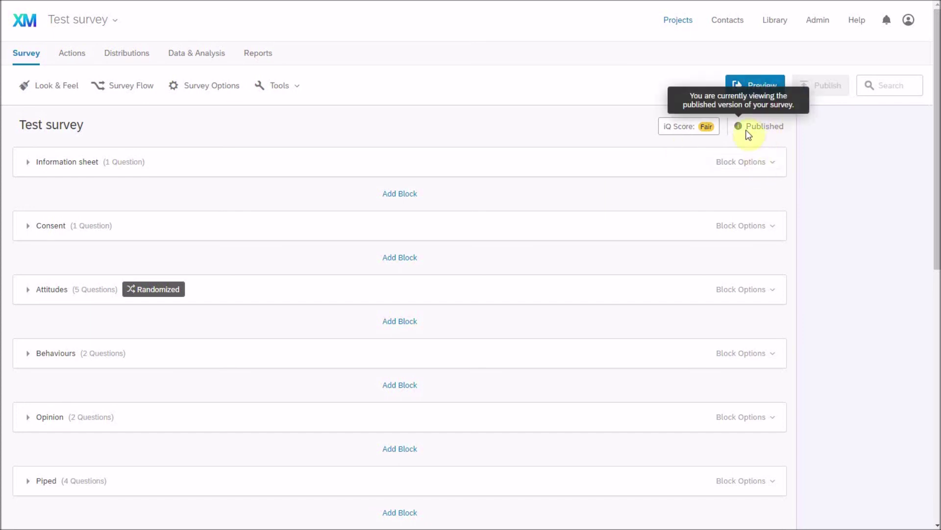
click(406, 170)
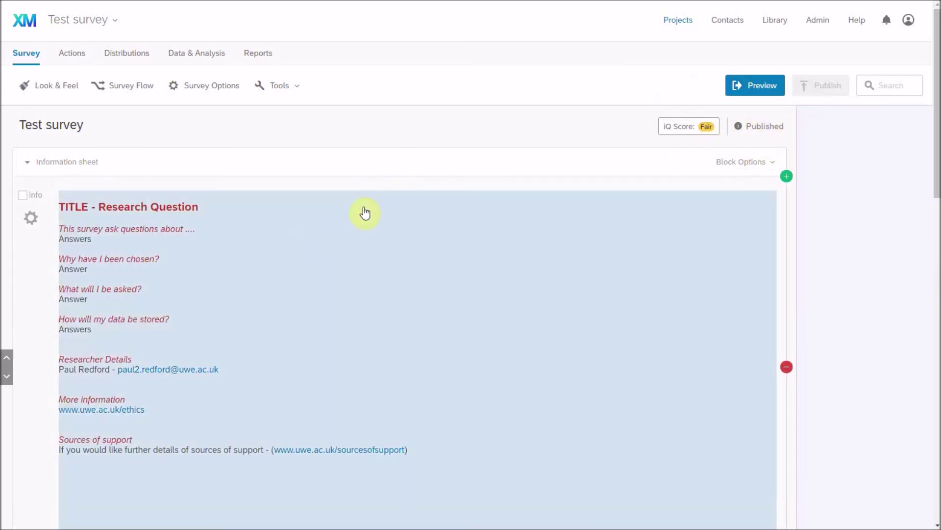
Add a new line reading 'Edit' below Sources of support in the Information sheet text.
click(231, 252)
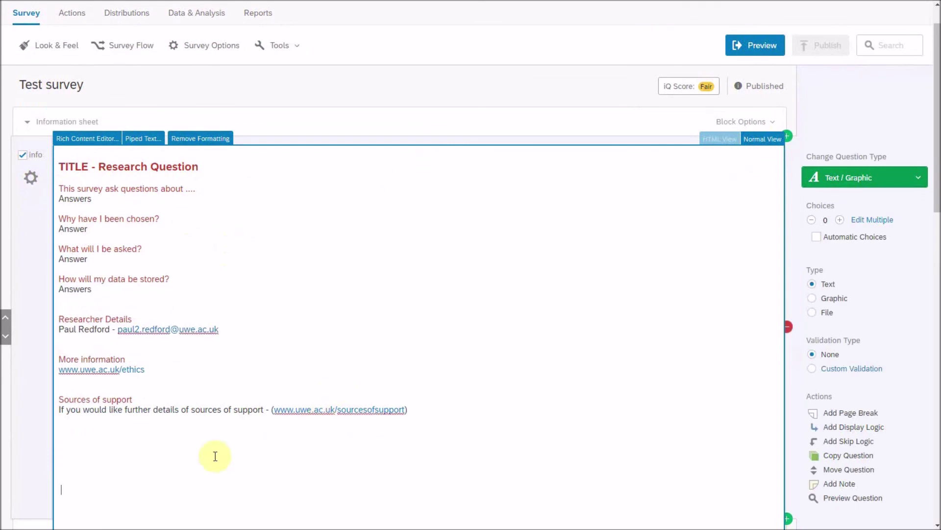
click(210, 430)
text(Edit)
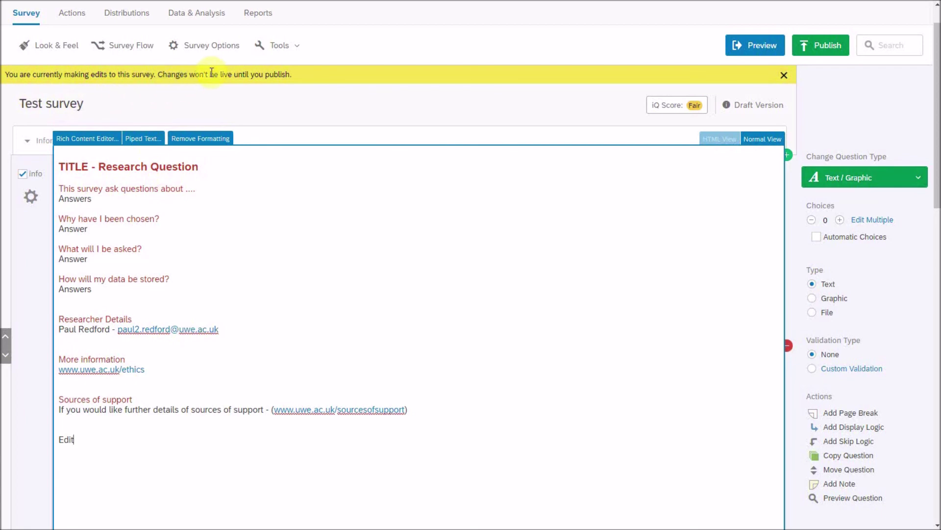
click(819, 90)
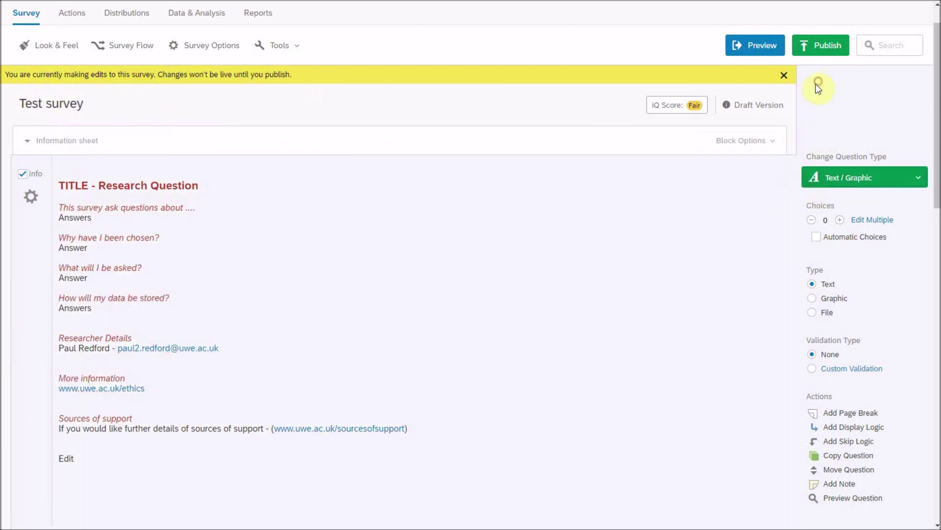
Republish the survey with a new version description replacing the default.
click(818, 45)
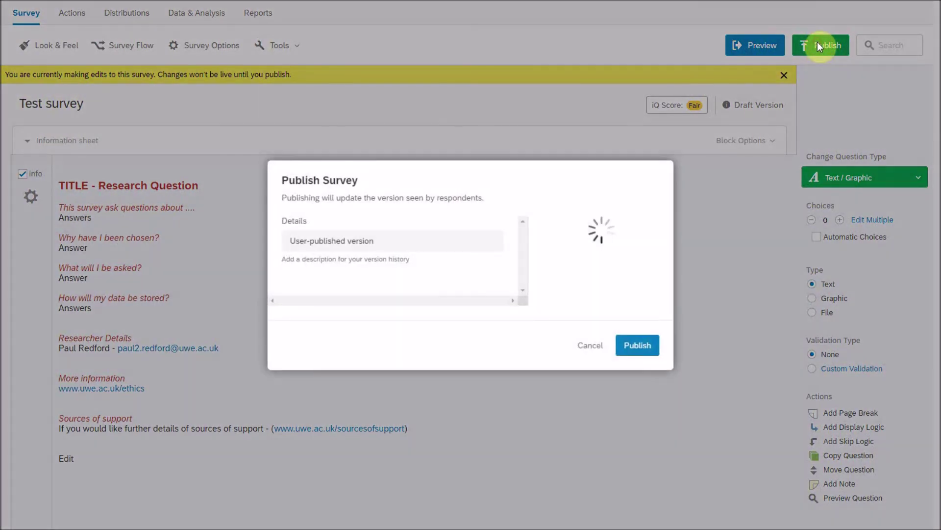
drag(395, 242, 242, 244)
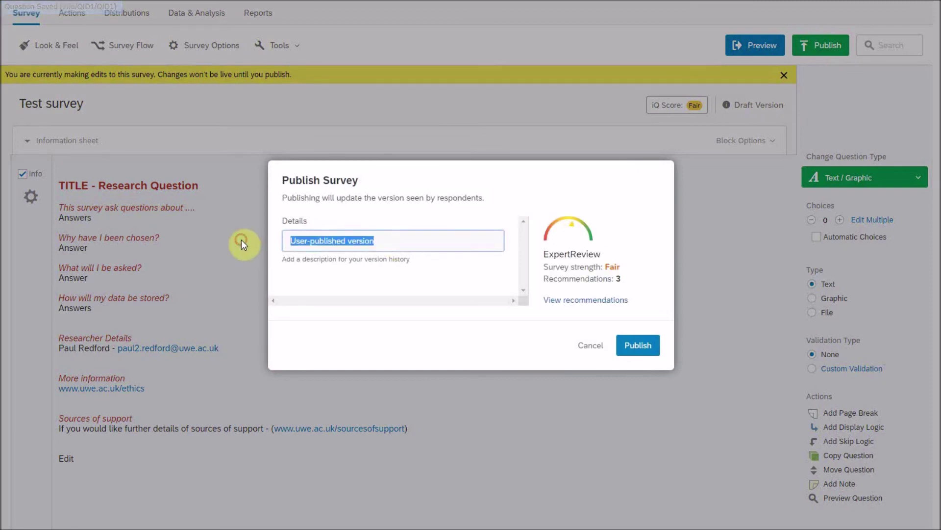
text(Paul)
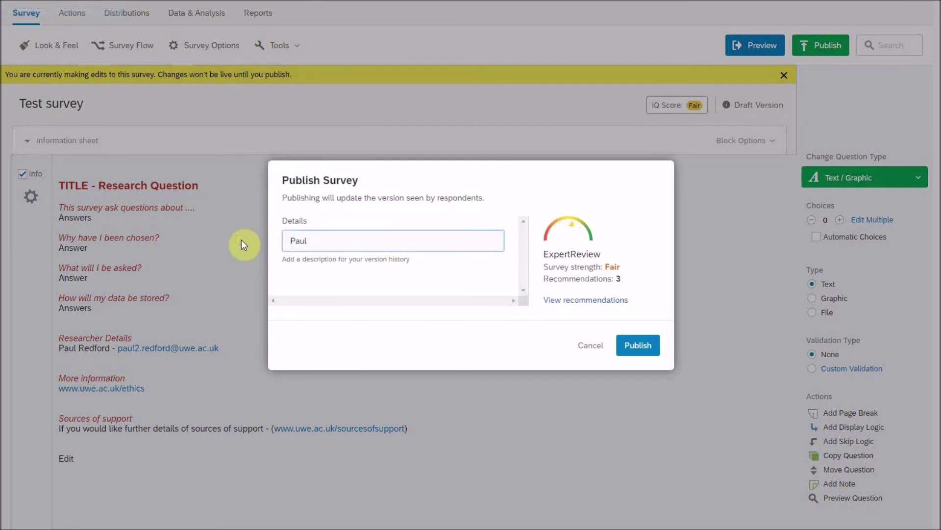
text( Date)
click(643, 347)
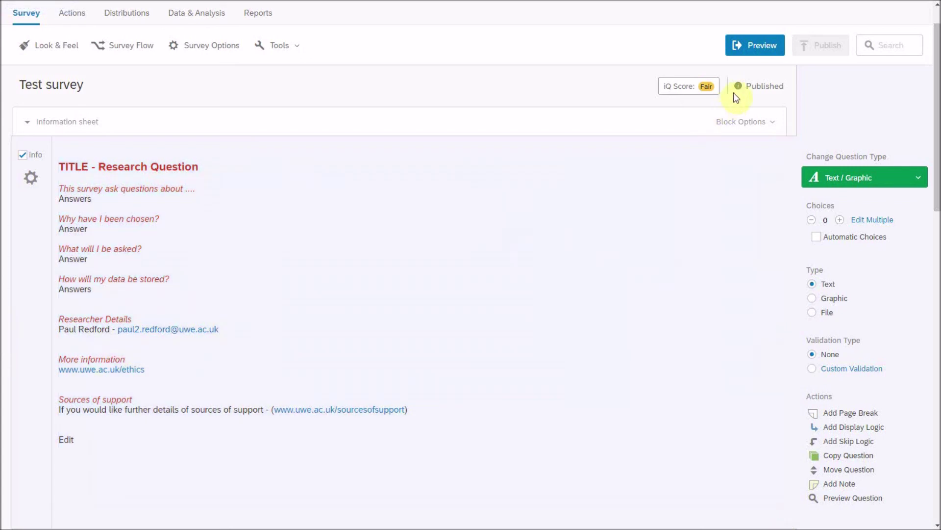
mouse_move(744, 91)
Go back to the Test survey's Distributions page.
scroll(147, 59, up, 1)
click(140, 63)
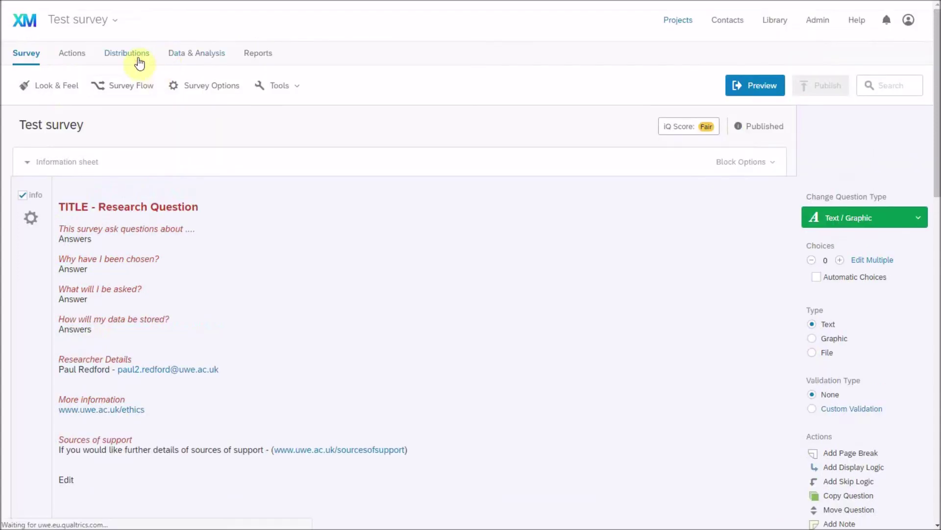